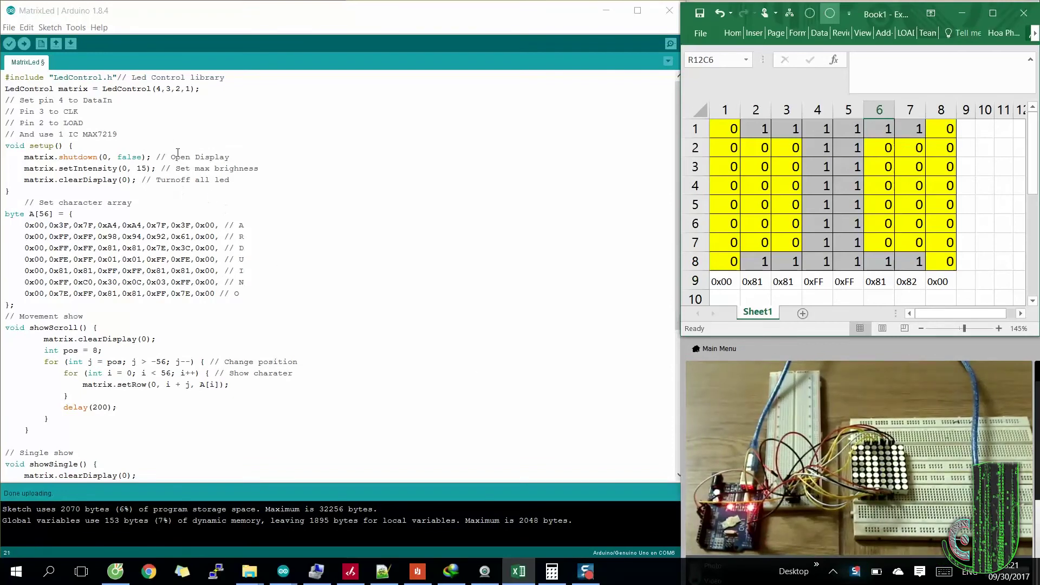
Step: Highlight the LedControl library #include line at the top of the MatrixLed sketch
left_click(142, 206)
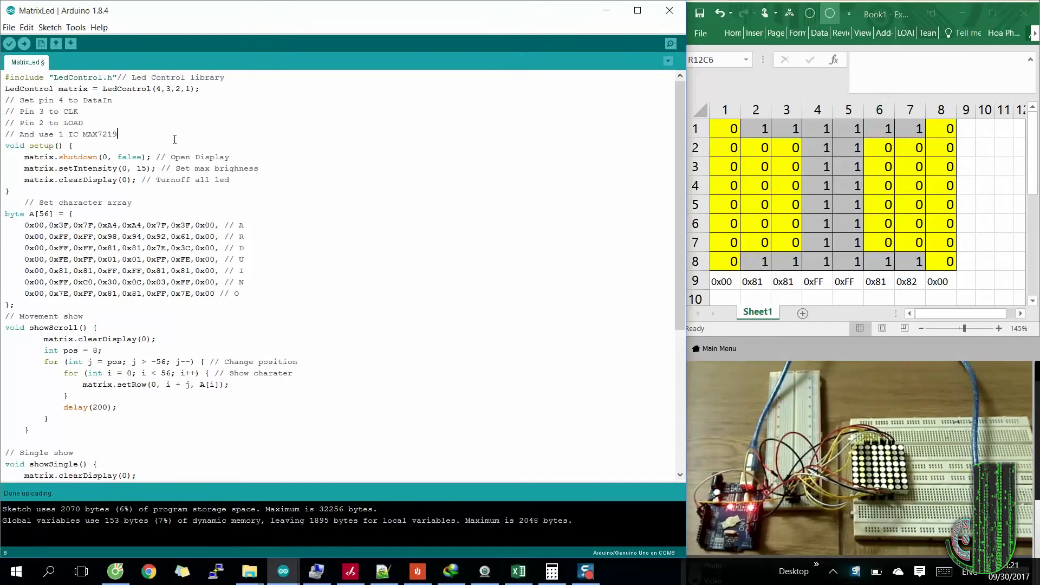
double_click(25, 77)
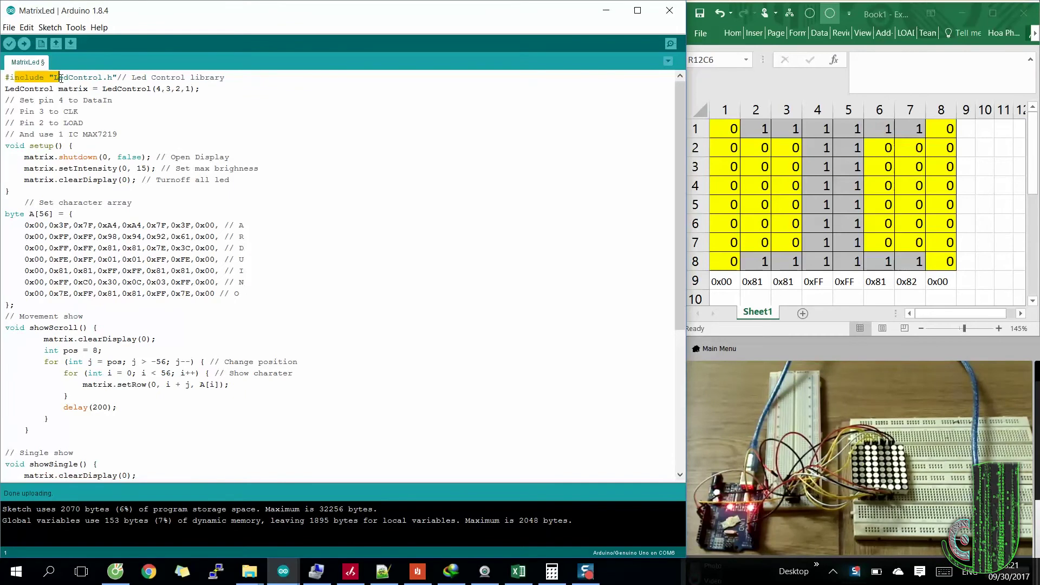
left_click_drag(25, 78, 223, 77)
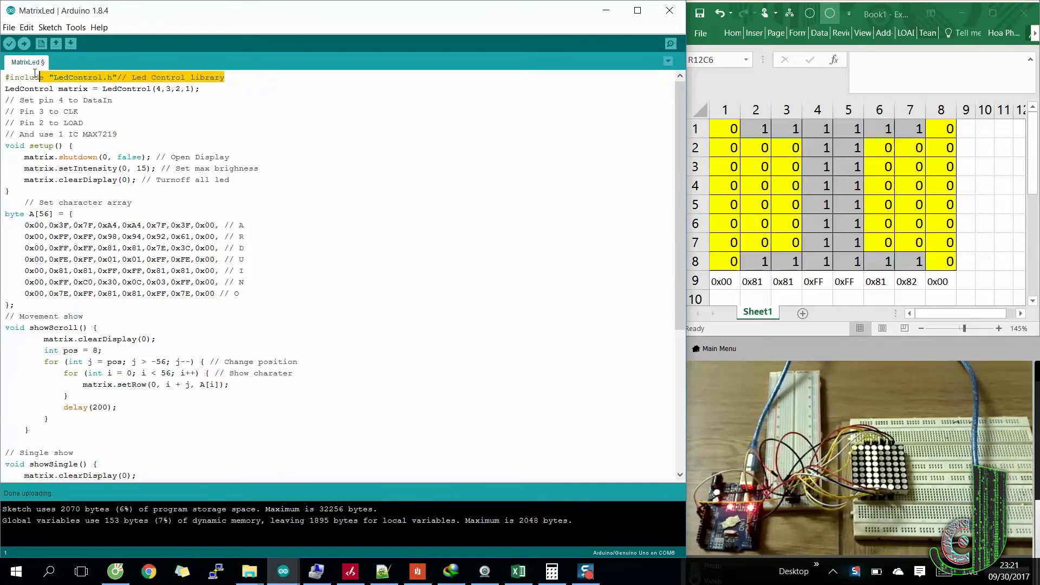
left_click(222, 77)
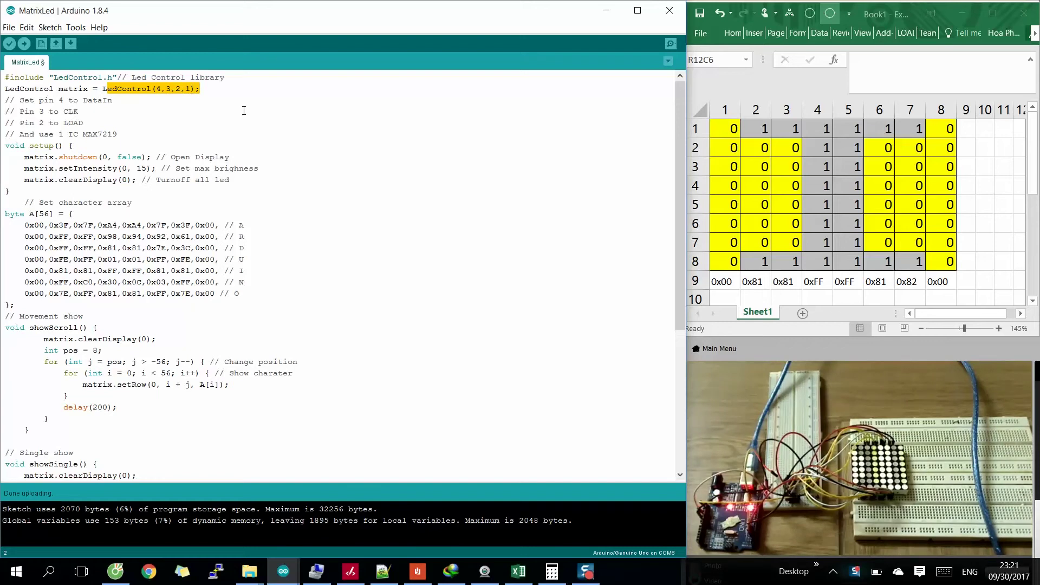
Step: Review the LedControl constructor declaration in LedControl.h, then minimize Code Writer
left_click(350, 572)
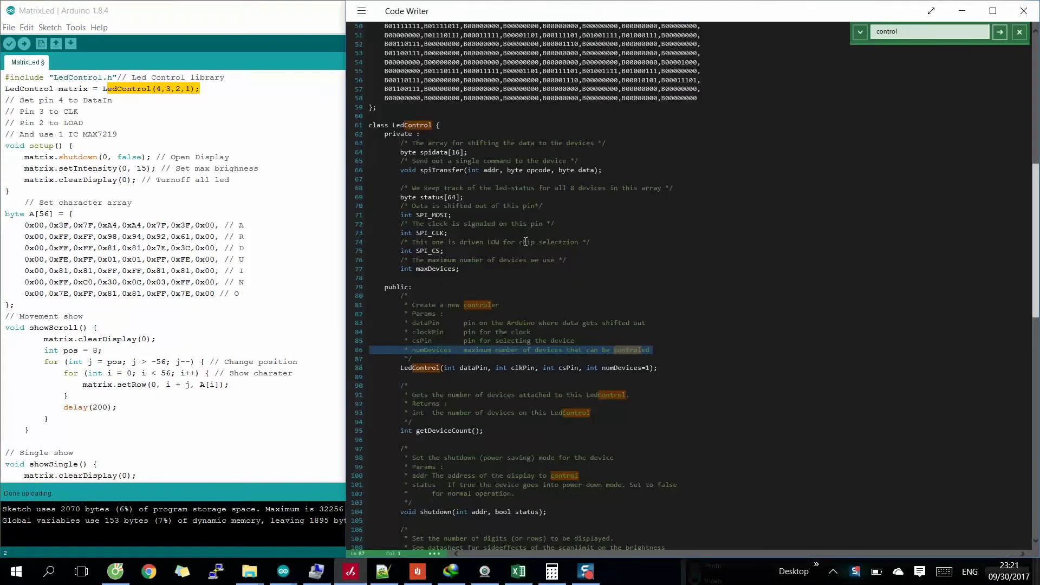
left_click(692, 243)
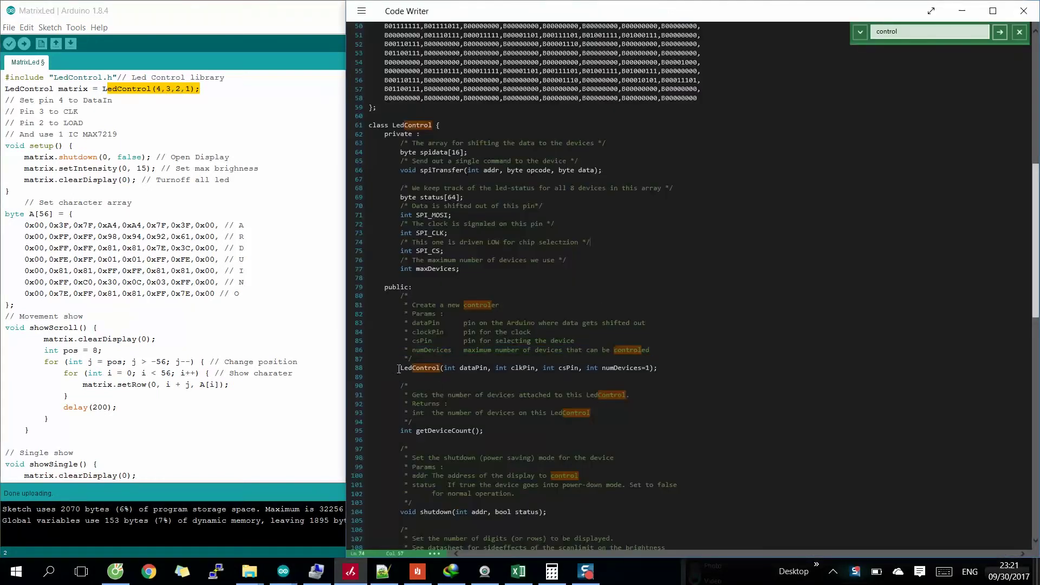
left_click_drag(460, 368, 671, 368)
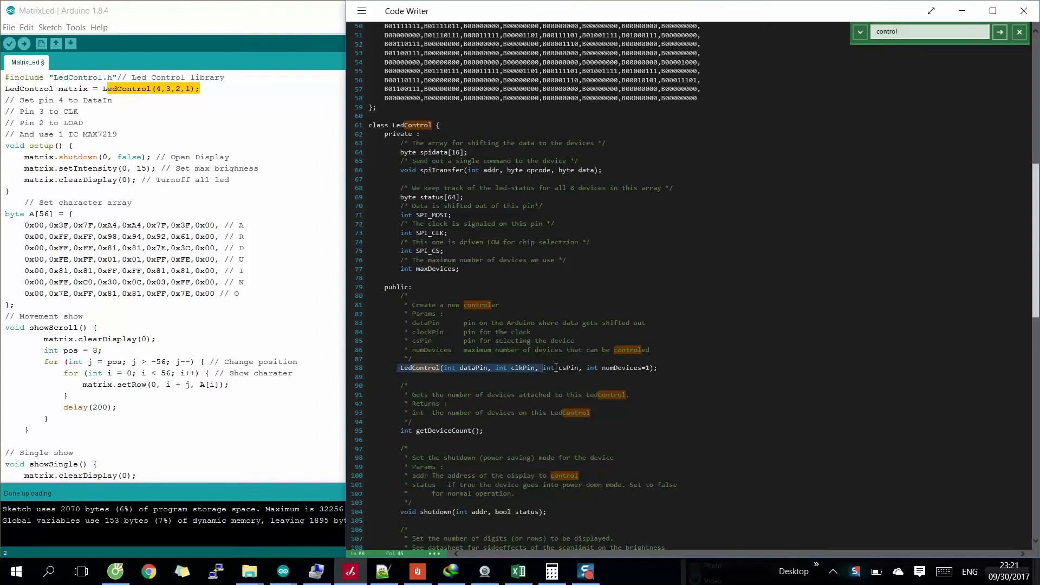
left_click(672, 371)
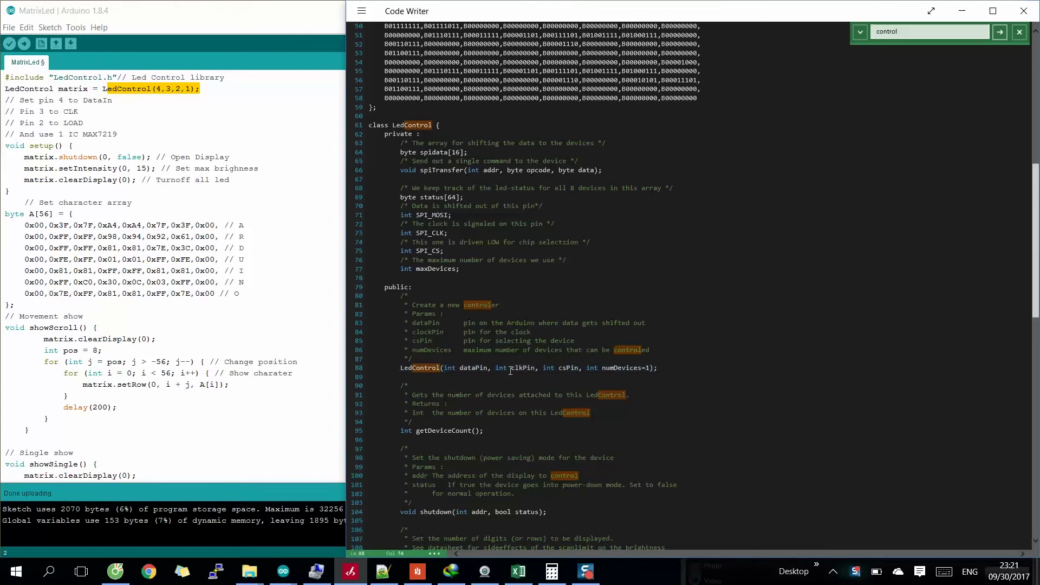
left_click(964, 11)
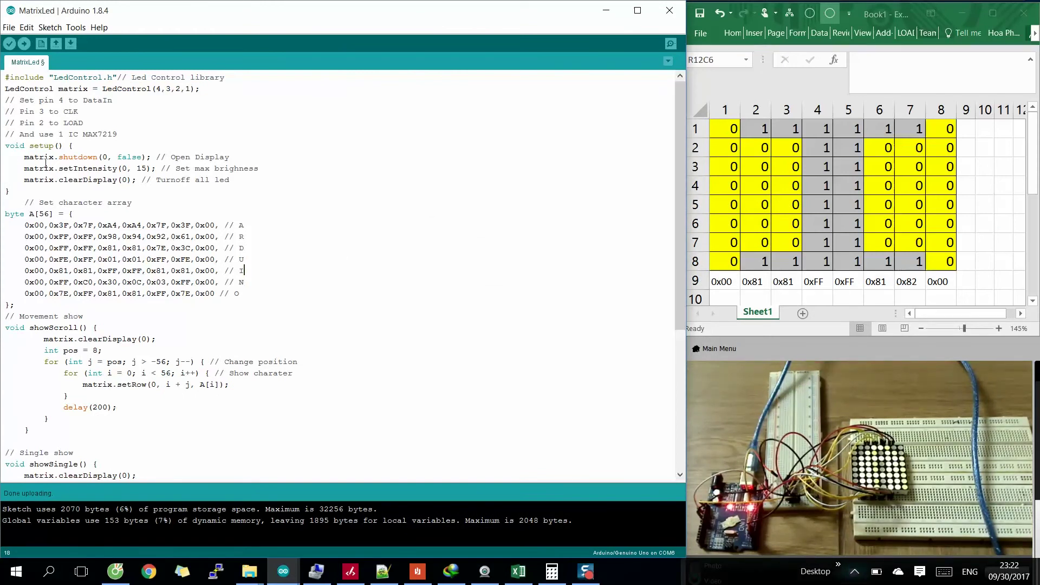
Step: Highlight the three statements inside setup() in the sketch
left_click_drag(19, 158, 221, 189)
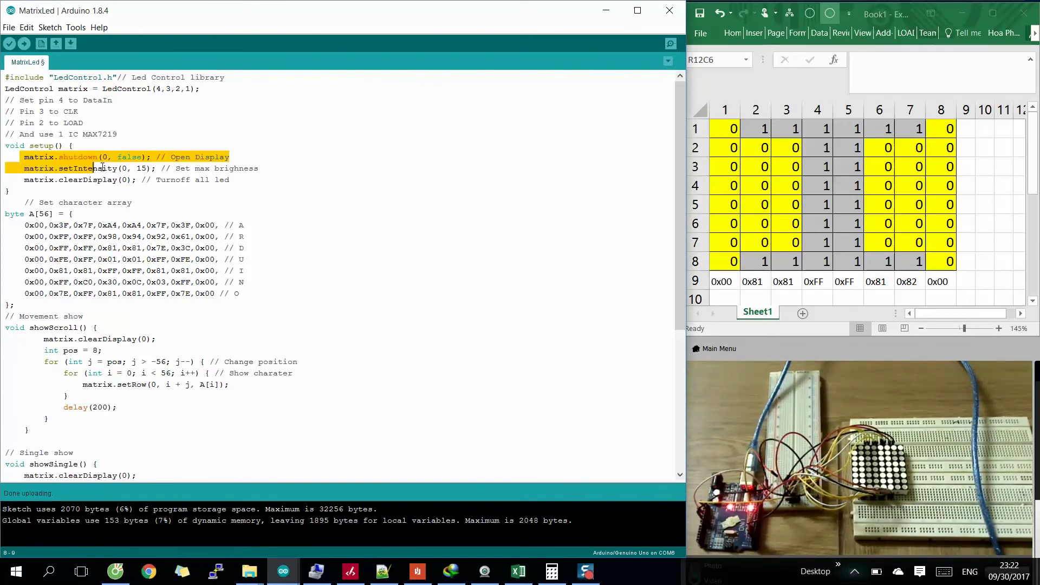
left_click(243, 192)
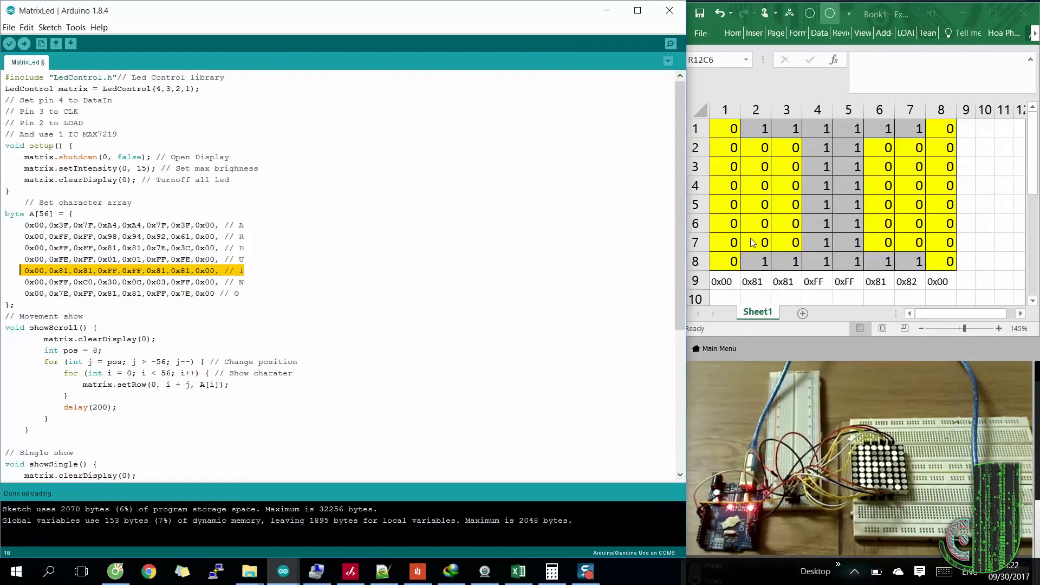
Step: Enter hex 81 in Programmer Calculator to show binary 1000 0001, then minimize it
left_click(552, 572)
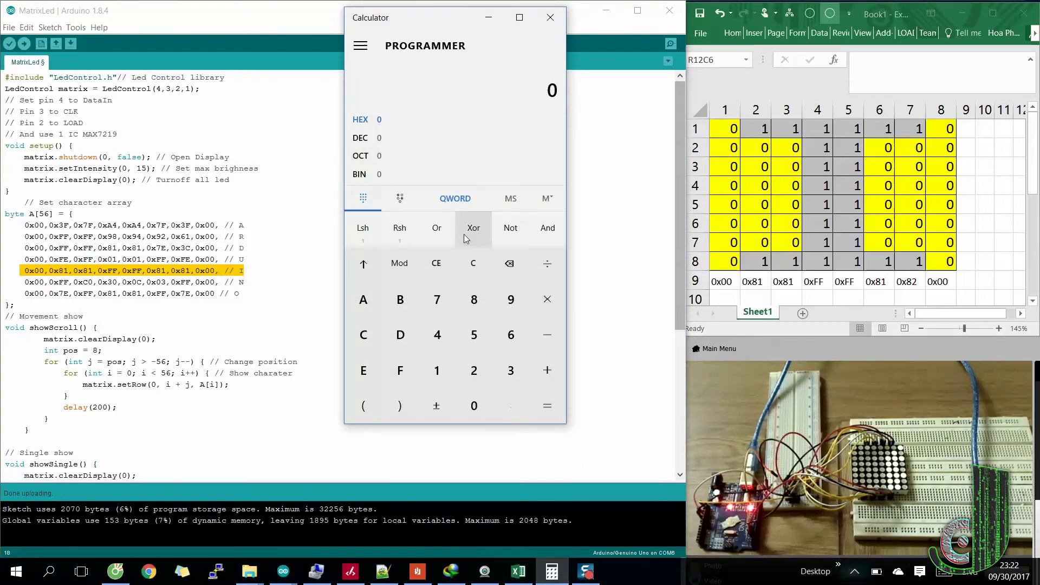
left_click(474, 299)
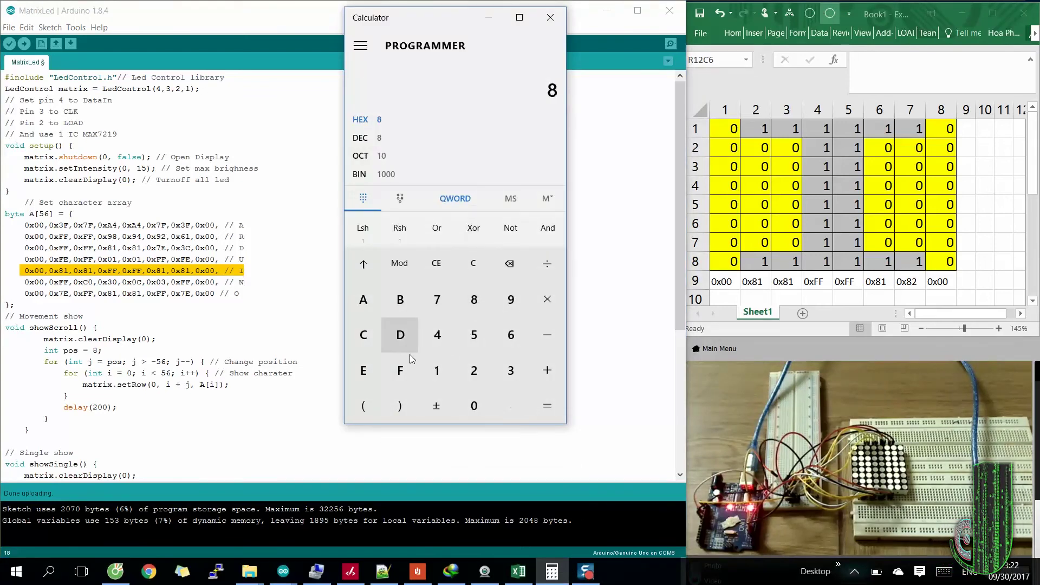
left_click(437, 371)
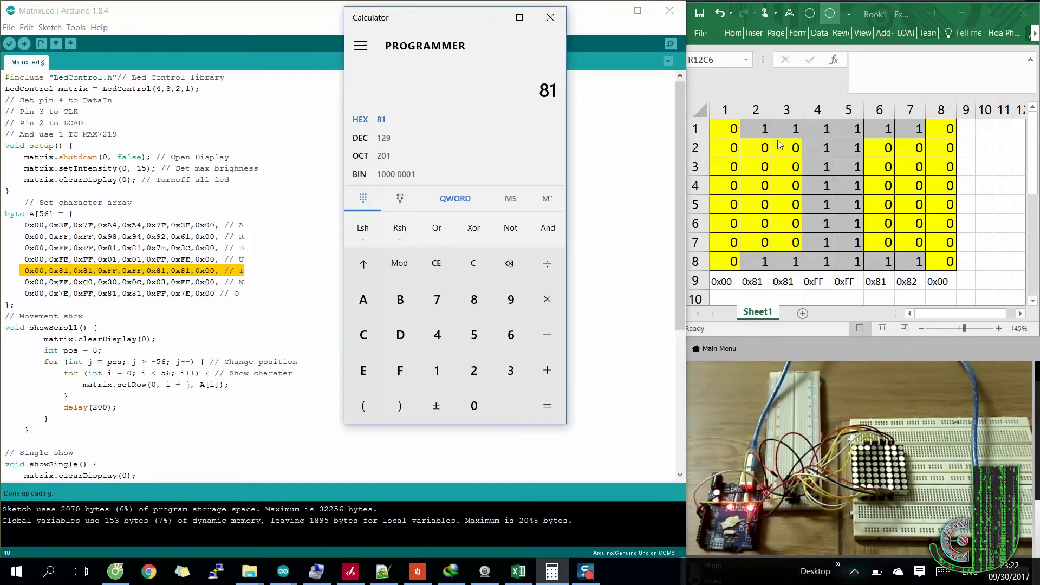
left_click(488, 17)
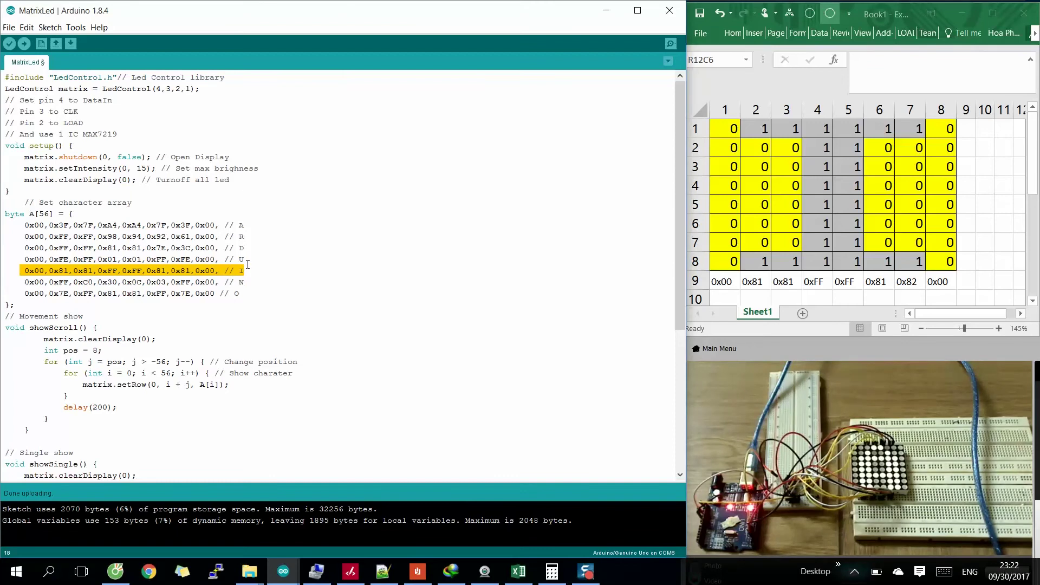
left_click(166, 307)
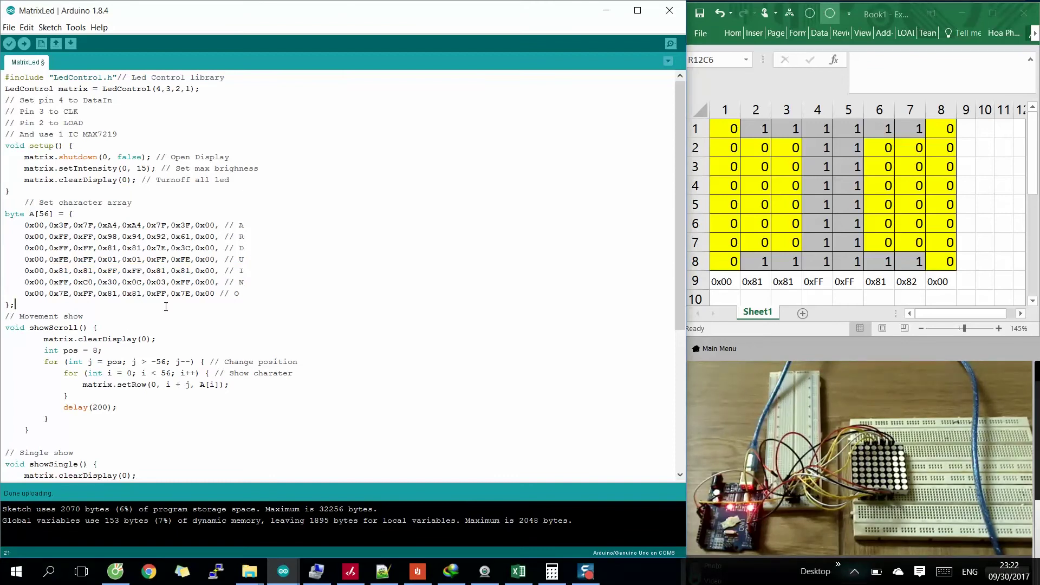
scroll(45, 352, "down", 3)
left_click_drag(24, 226, 174, 296)
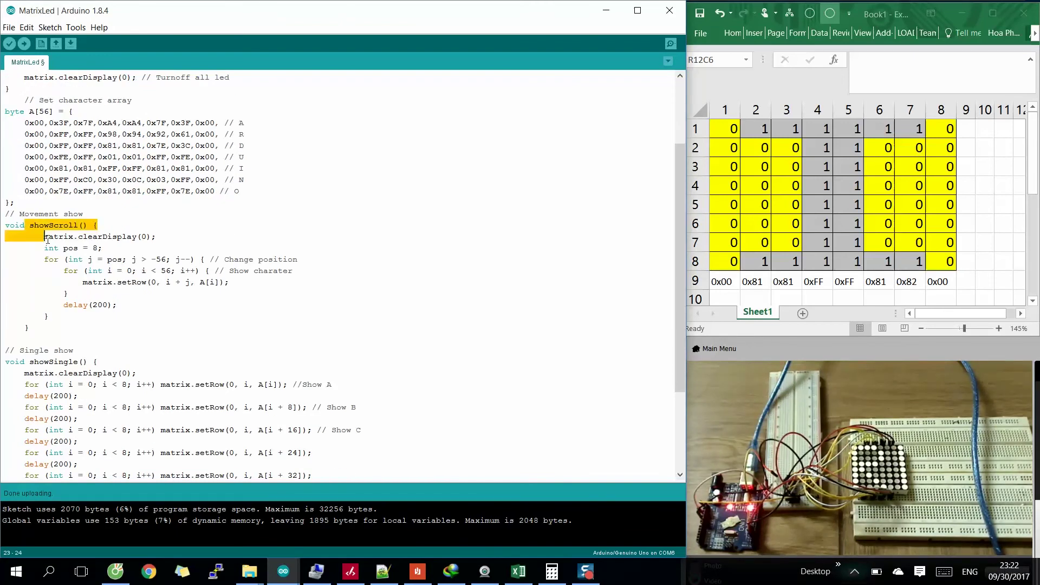
left_click(175, 282)
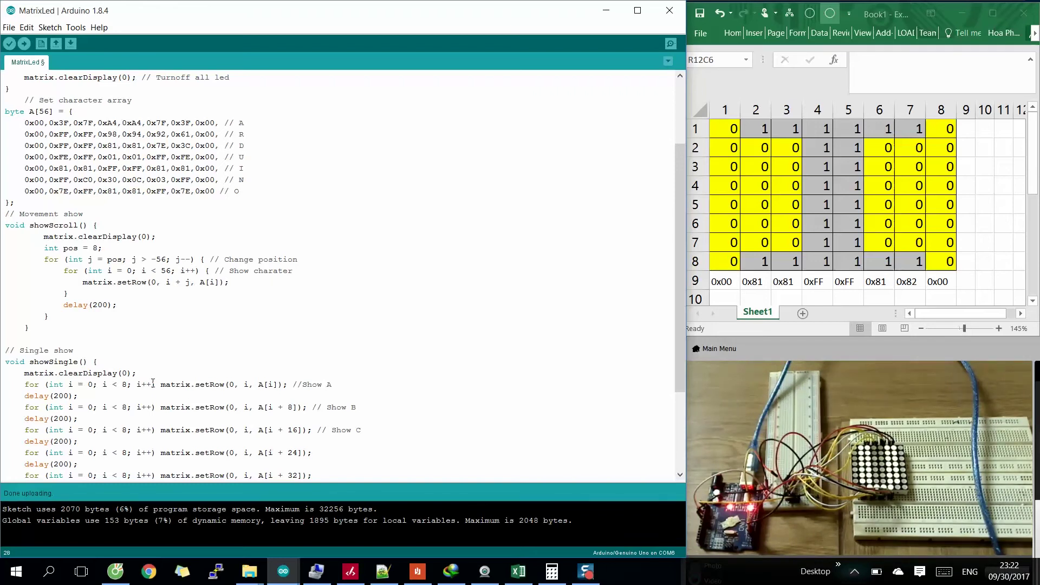
scroll(153, 384, "down", 3)
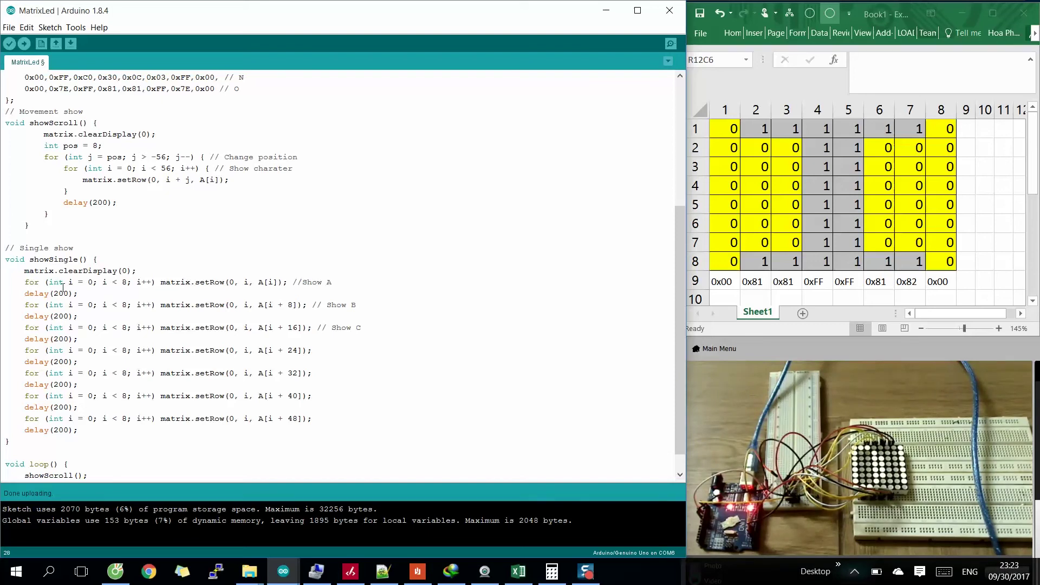
scroll(82, 293, "down", 1)
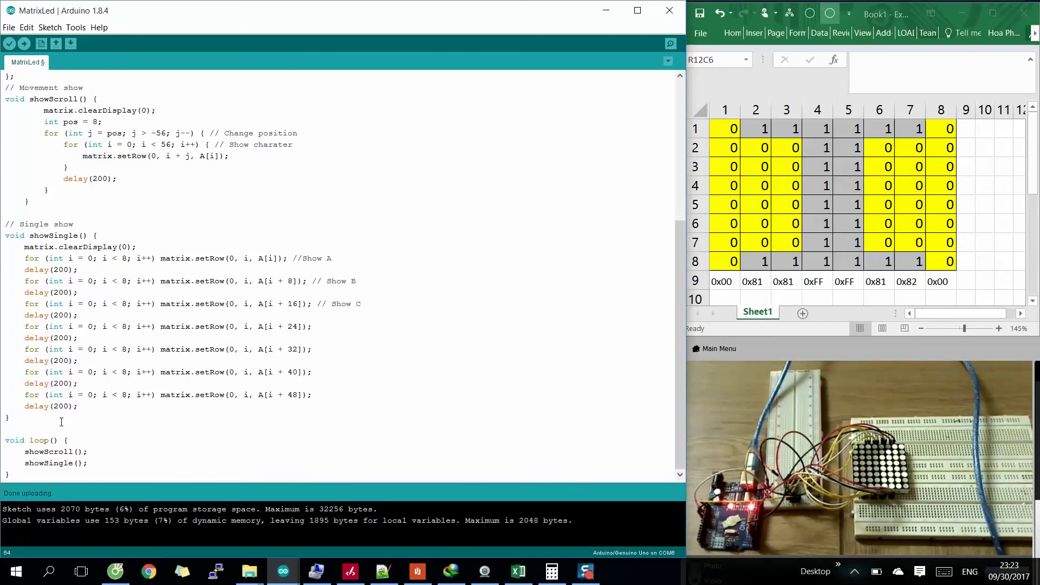
type("//")
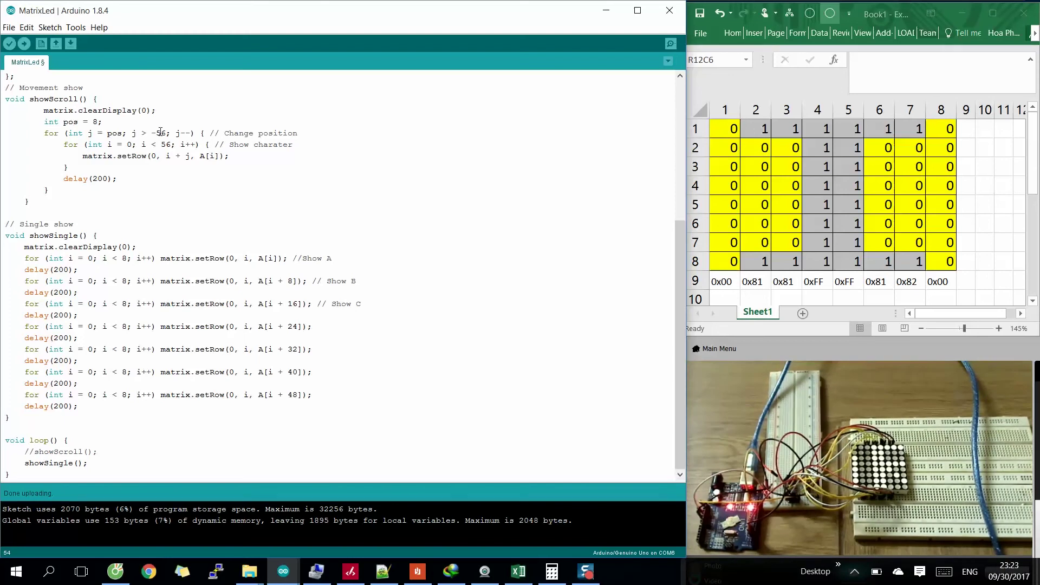
Step: Verify and upload the MatrixLed sketch with showScroll() commented out
left_click(10, 45)
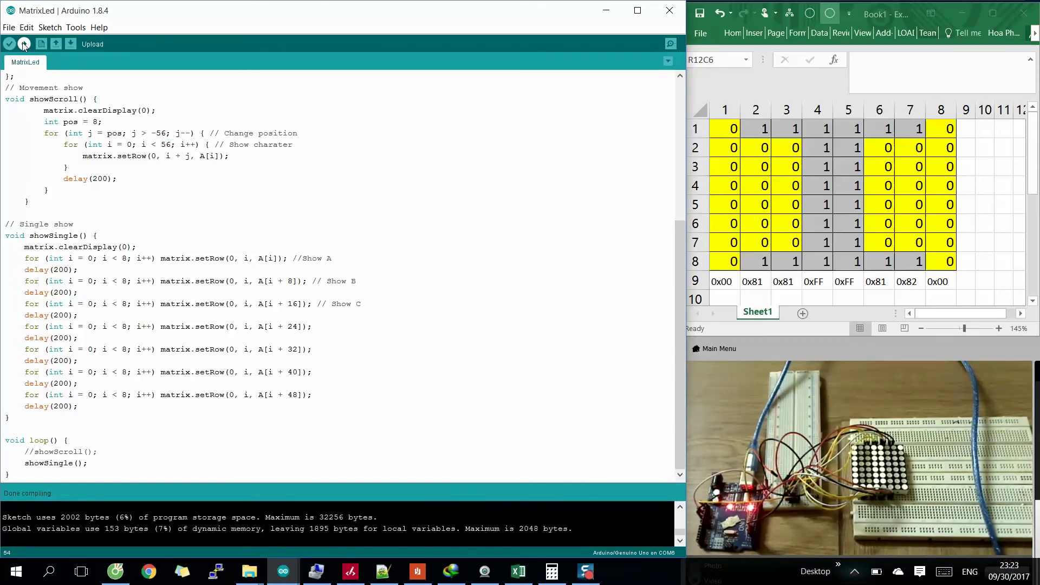
left_click(24, 45)
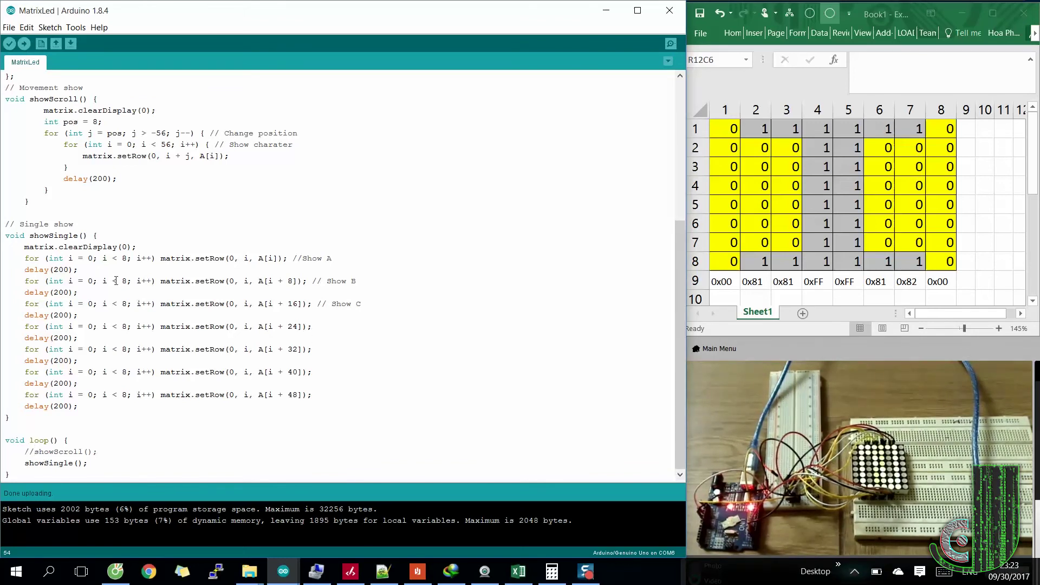
Step: Change all seven delay(200) calls in showSingle() to delay(2000)
left_click(59, 269)
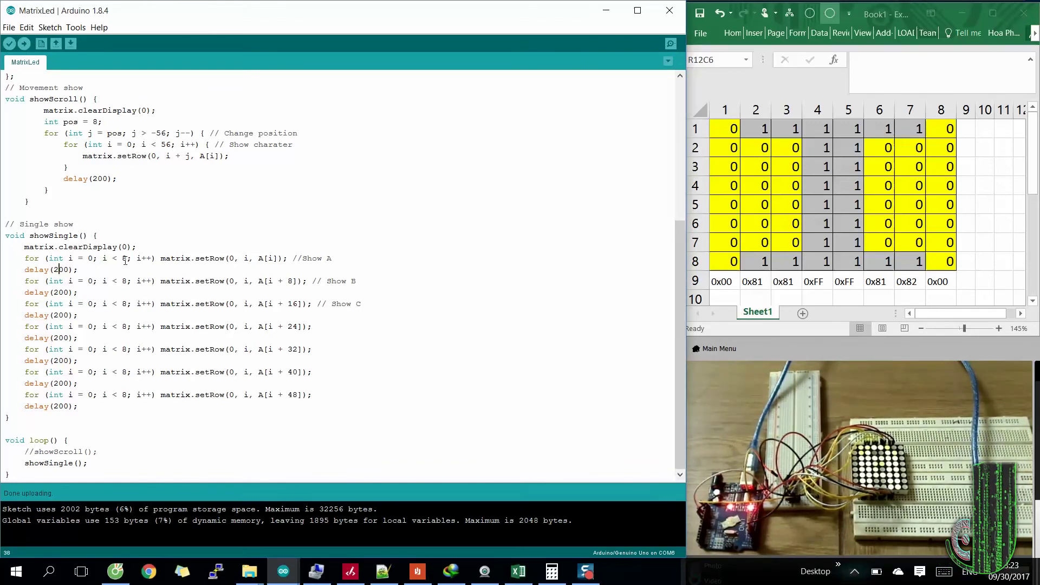
type("0")
left_click(63, 292)
type("0")
left_click(63, 315)
type("0")
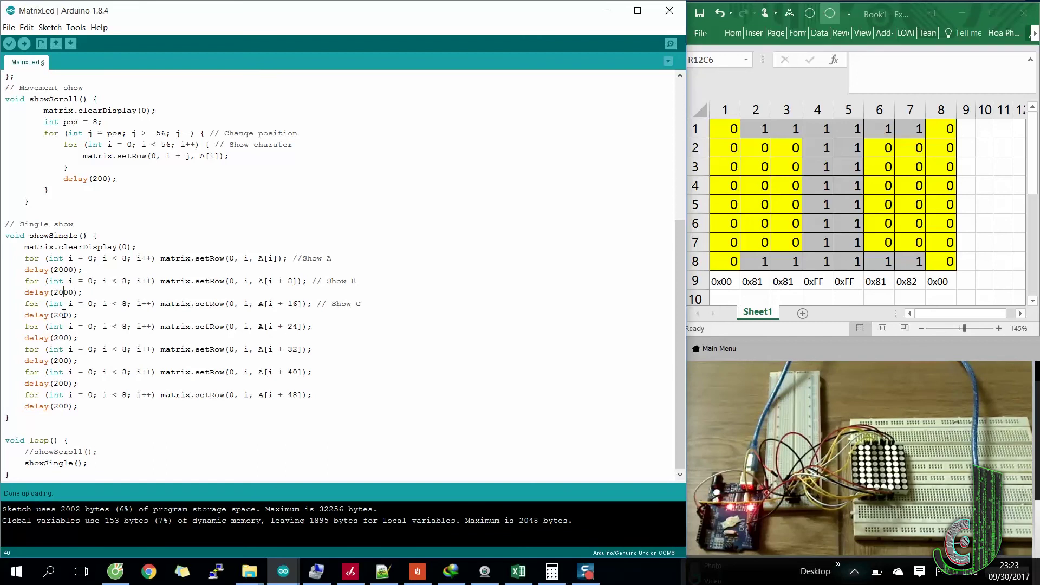
left_click(61, 336)
type("0")
left_click(63, 361)
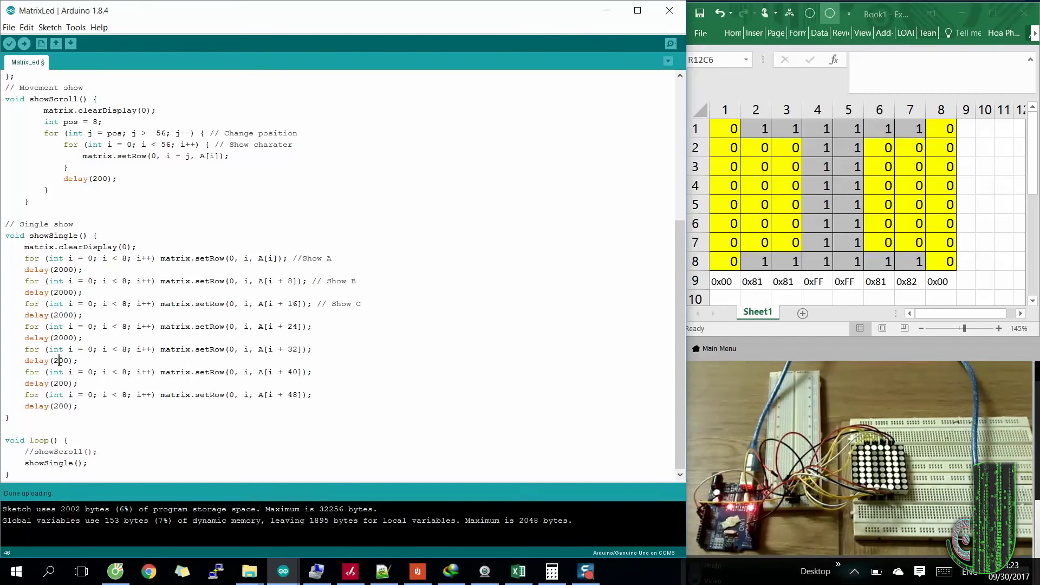
type("0")
left_click(63, 383)
type("0")
left_click(63, 406)
type("0")
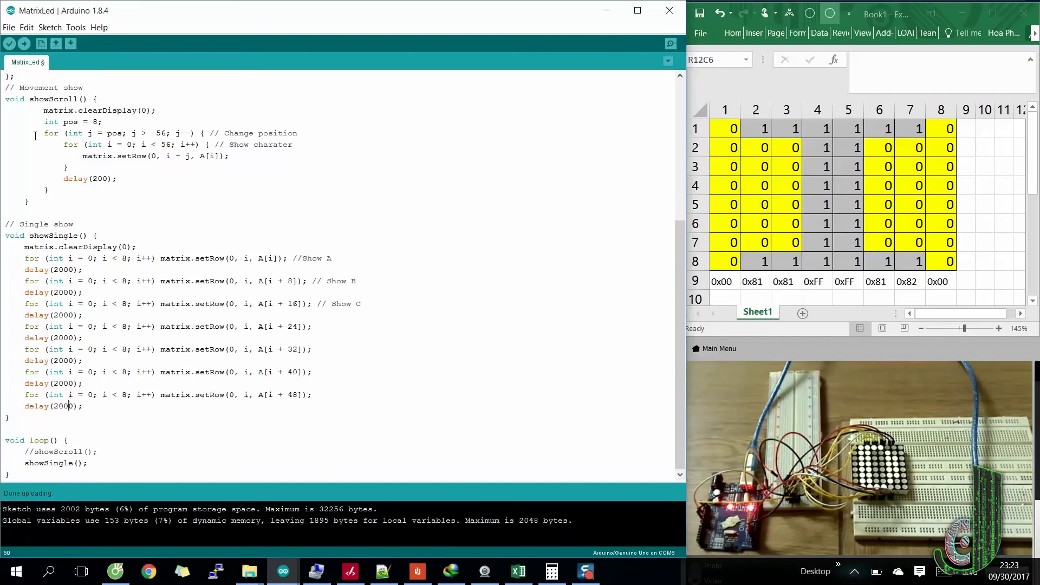